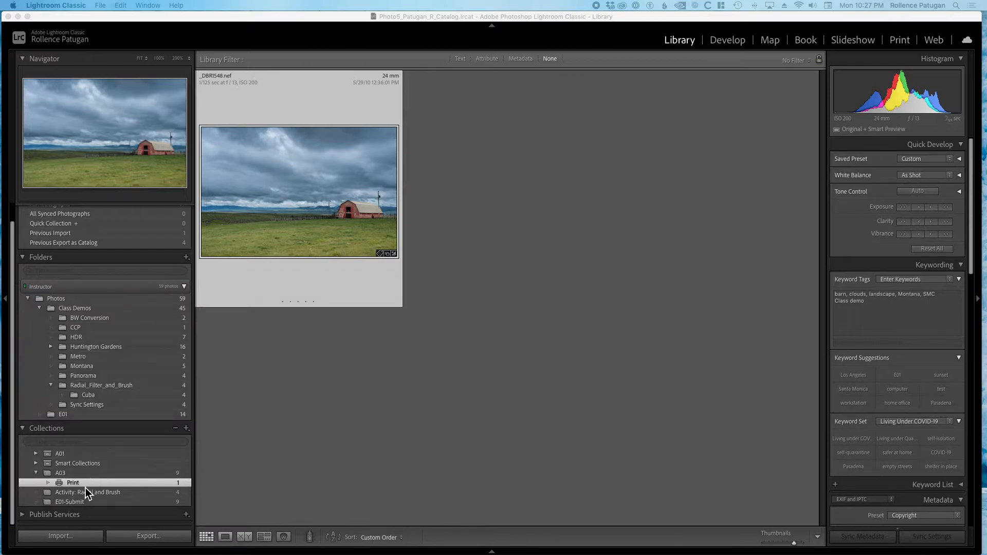
# Select the barn photo in the Print collection and open it in the Print module.
pyautogui.click(320, 208)
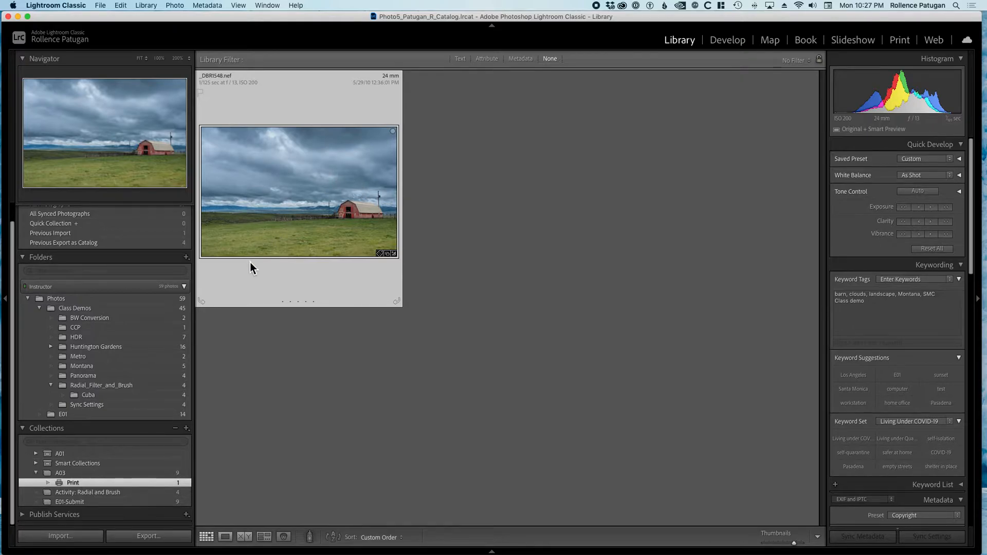
pyautogui.click(897, 41)
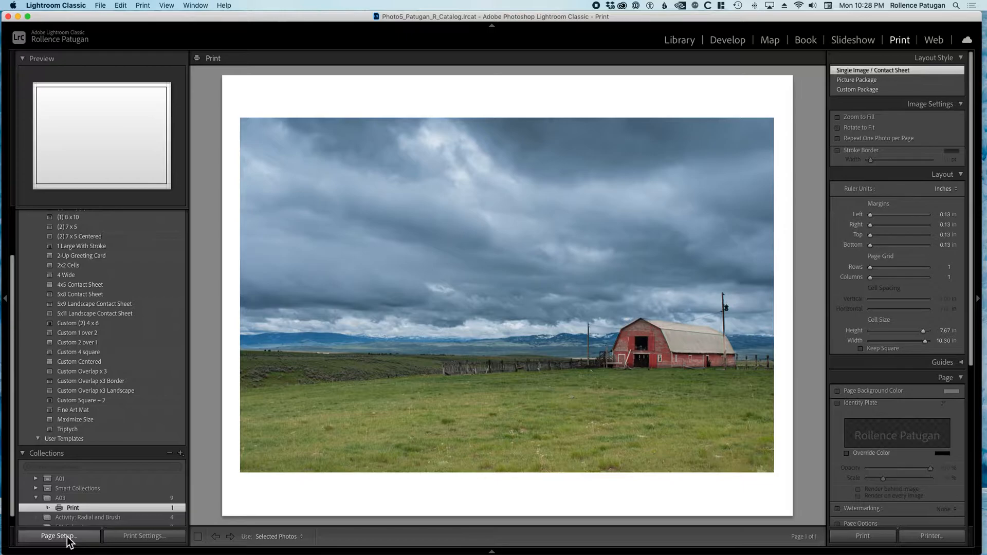
# Change the page orientation to portrait in the page setup.
pyautogui.click(58, 536)
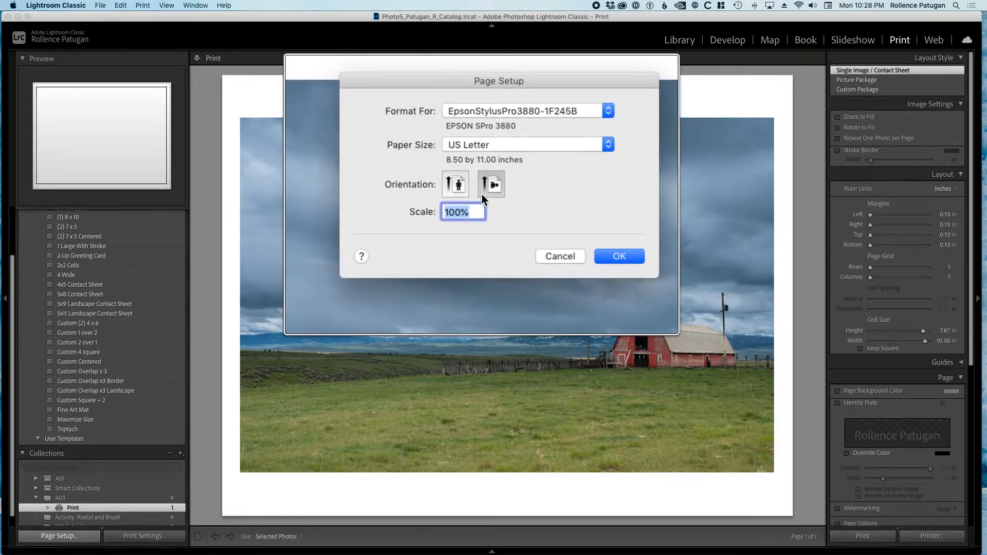
pyautogui.click(467, 191)
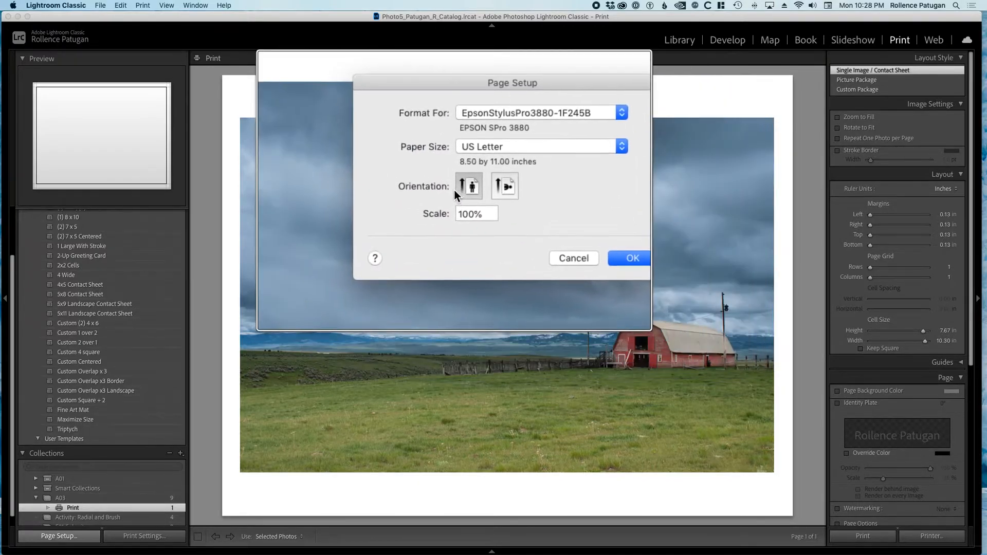
pyautogui.click(569, 236)
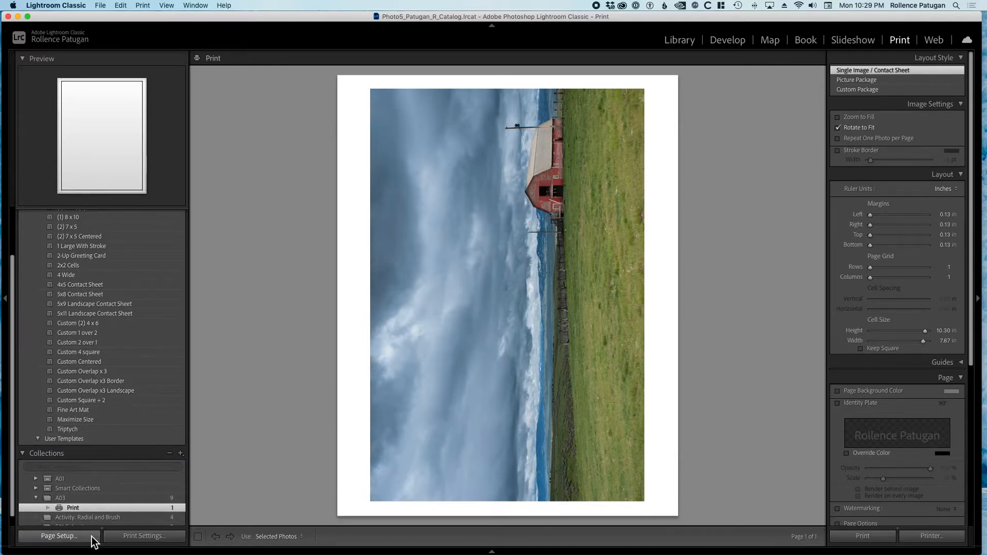
# Set the page setup to landscape orientation and format it for Any Printer.
pyautogui.click(59, 535)
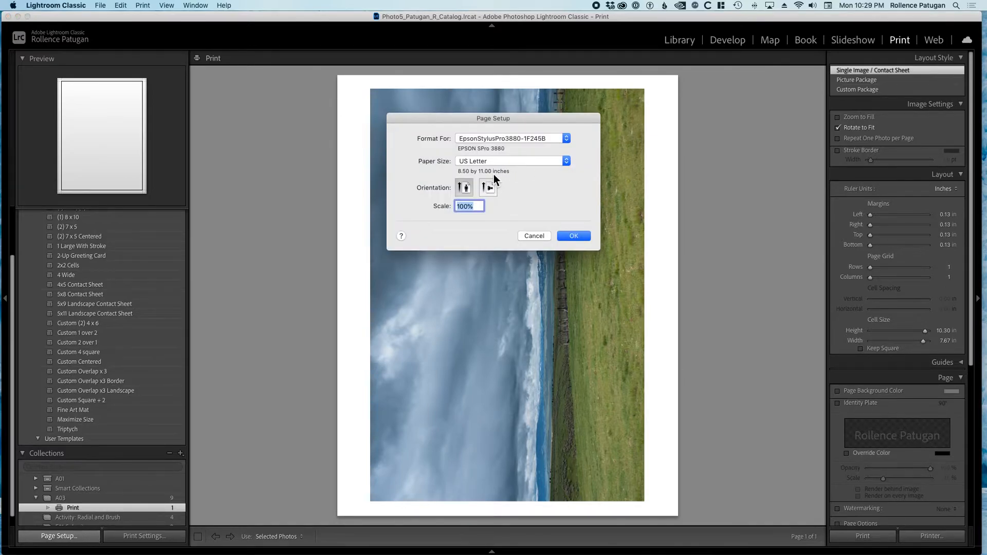
pyautogui.click(489, 189)
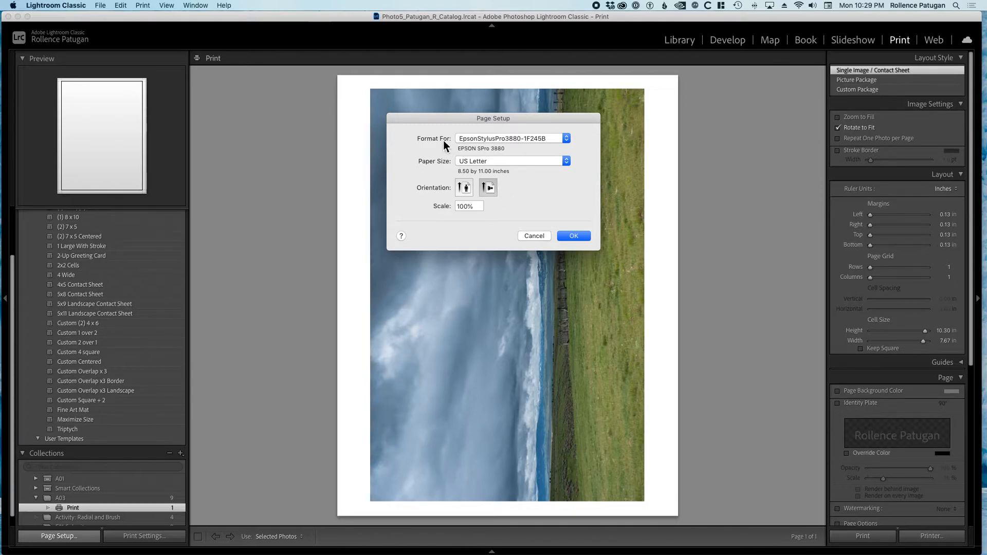
pyautogui.click(473, 137)
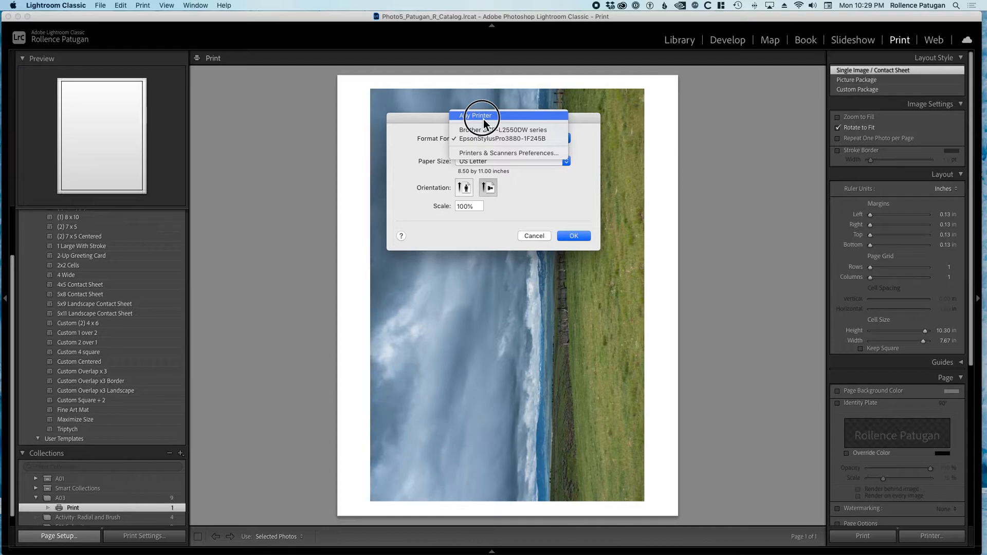
pyautogui.click(484, 119)
pyautogui.moveTo(483, 120); pyautogui.dragTo(437, 118)
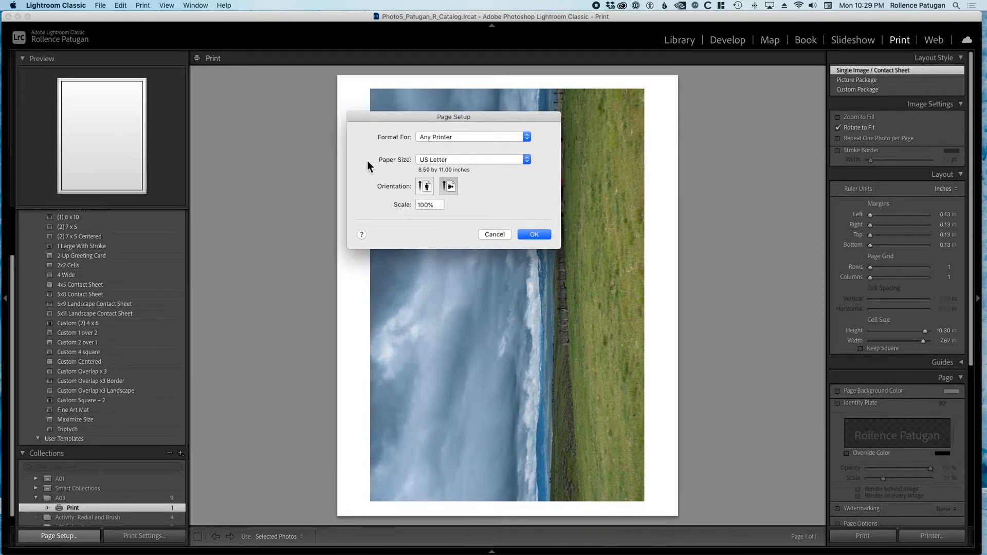
# Add a custom paper size named "8.5 x 11 (US Letter, no margins)".
pyautogui.click(439, 159)
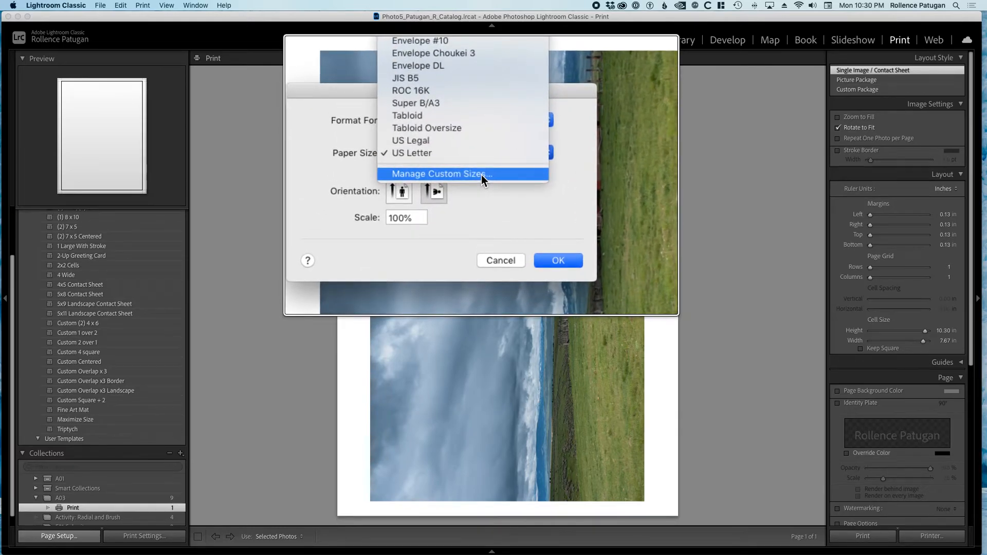
pyautogui.click(481, 175)
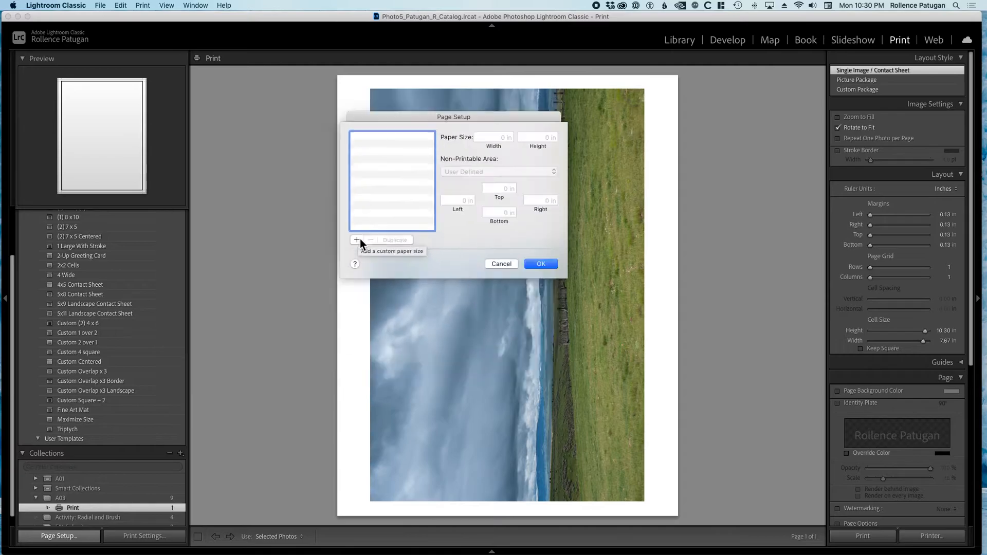
pyautogui.click(359, 239)
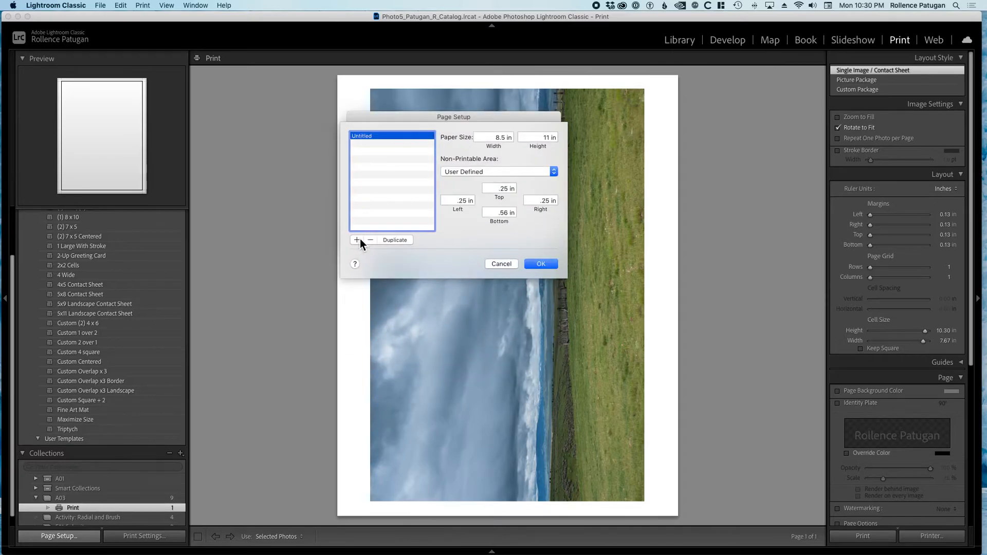
pyautogui.doubleClick(373, 139)
pyautogui.write('8x')
pyautogui.press('BackSpace')
pyautogui.write('.5 x 11')
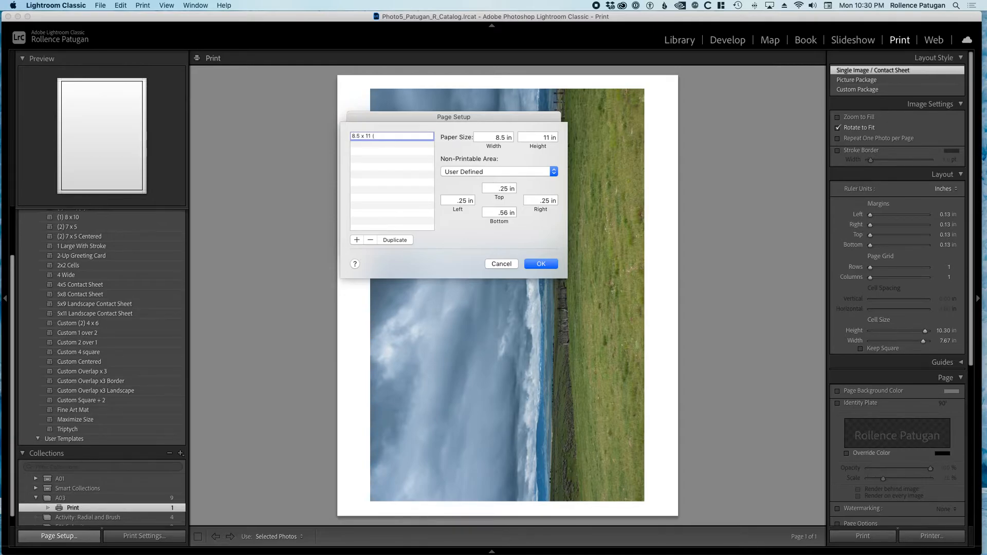
pyautogui.write(' (US Letter, no margins)')
pyautogui.press('Return')
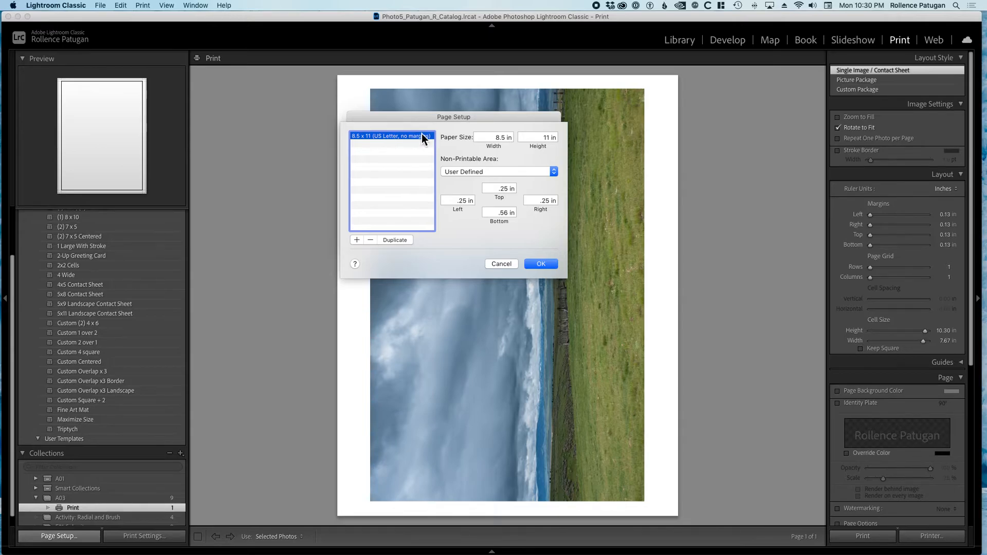
# Enter 8.5 in as the custom paper's width and keep the height at 11 in.
pyautogui.click(494, 137)
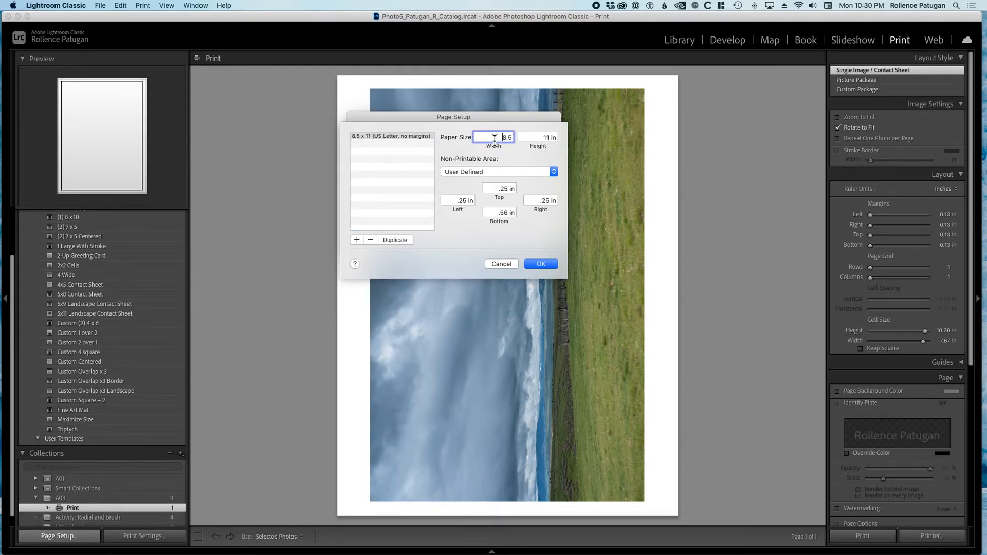
pyautogui.moveTo(513, 137); pyautogui.dragTo(491, 139)
pyautogui.write('8.5')
pyautogui.press('Tab')
pyautogui.press('Tab')
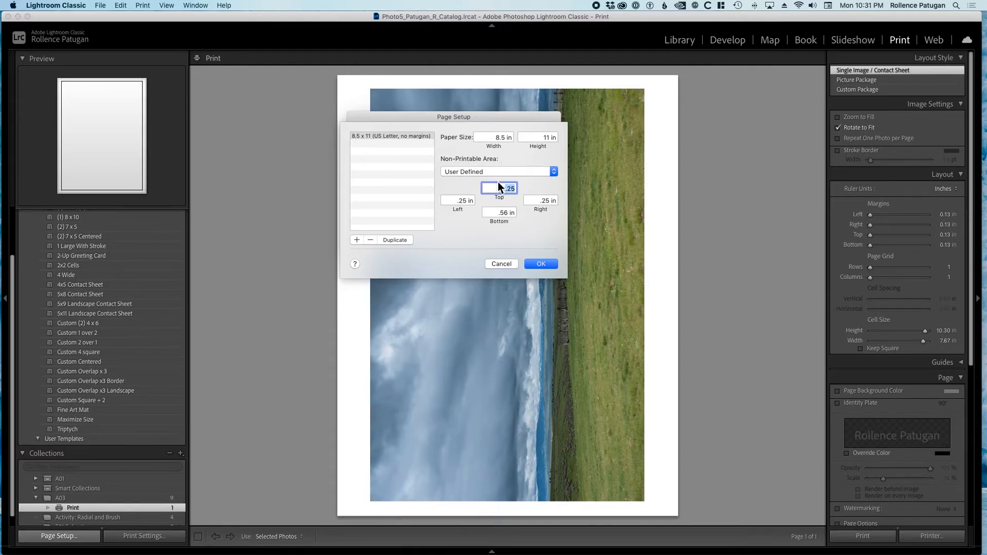
# Set the custom paper's non-printable area to 0 in on all four sides and apply the page setup.
pyautogui.write('0')
pyautogui.press('Tab')
pyautogui.write('0')
pyautogui.press('Tab')
pyautogui.write('0')
pyautogui.press('Tab')
pyautogui.write('0')
pyautogui.press('Tab')
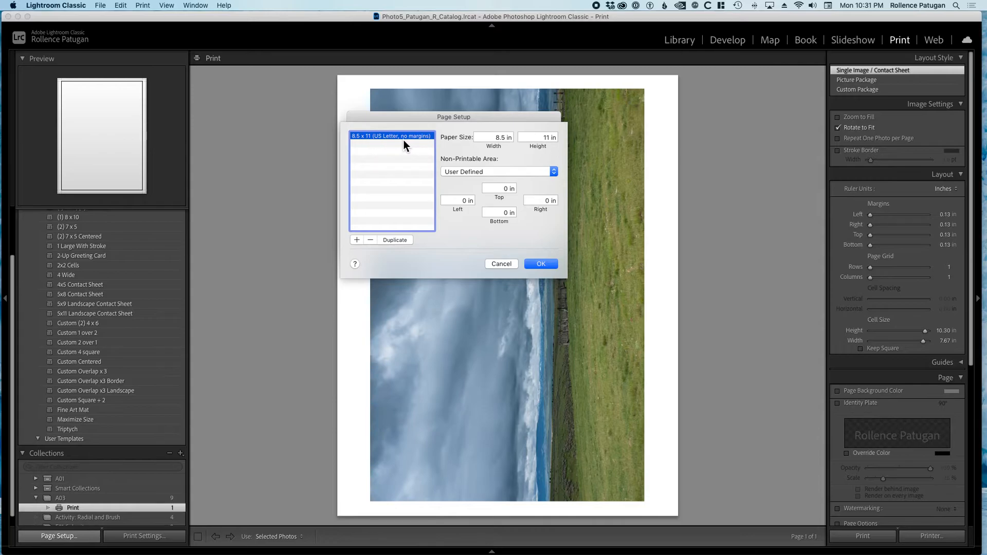
pyautogui.click(541, 265)
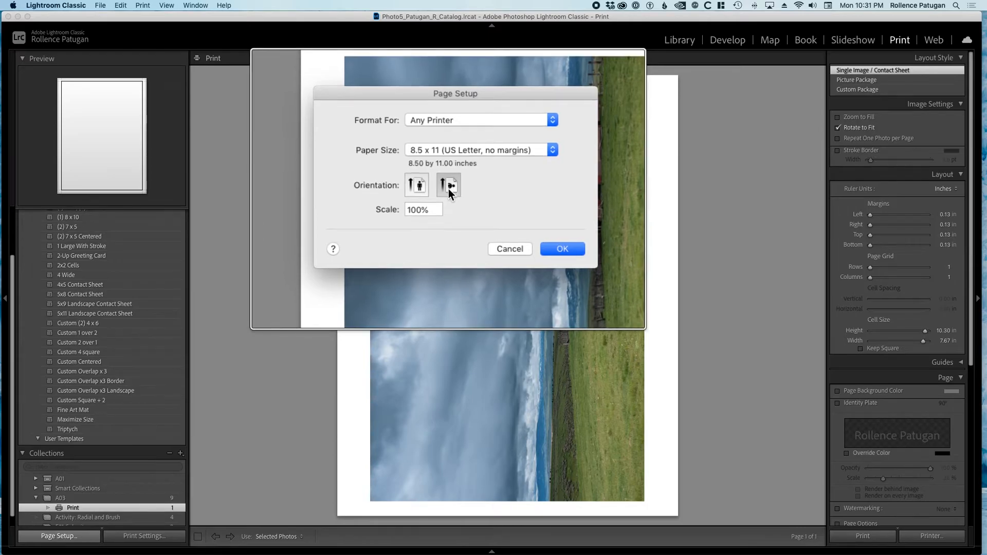
pyautogui.click(538, 236)
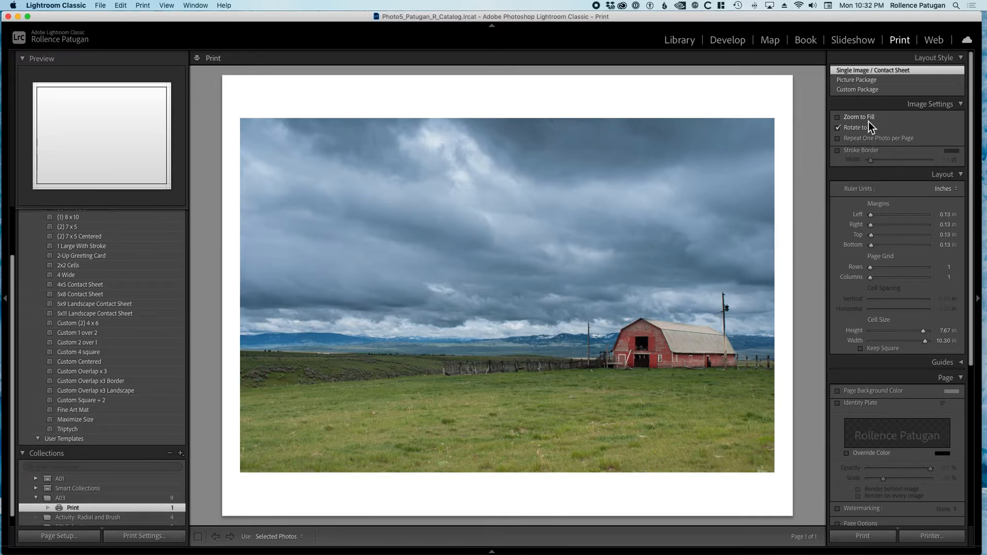
# Turn off Rotate to Fit for the photo.
pyautogui.click(836, 121)
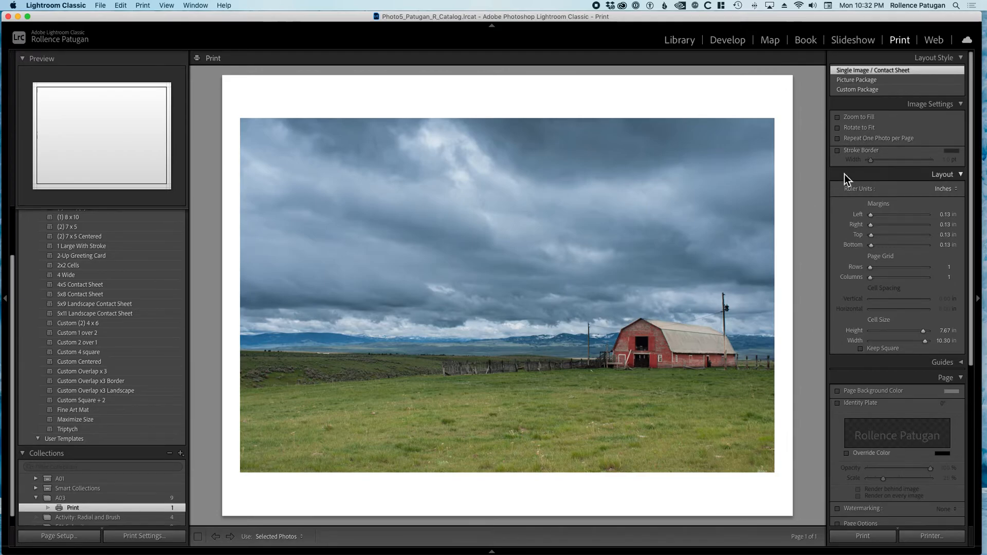
pyautogui.click(841, 153)
pyautogui.moveTo(871, 162)
pyautogui.mouseDown()
pyautogui.moveTo(896, 162)
pyautogui.moveTo(843, 156)
pyautogui.mouseUp()
pyautogui.click(840, 153)
# Reduce the left, right, top and bottom layout margins to 0.00 in.
pyautogui.scroll(-1, 896, 236)
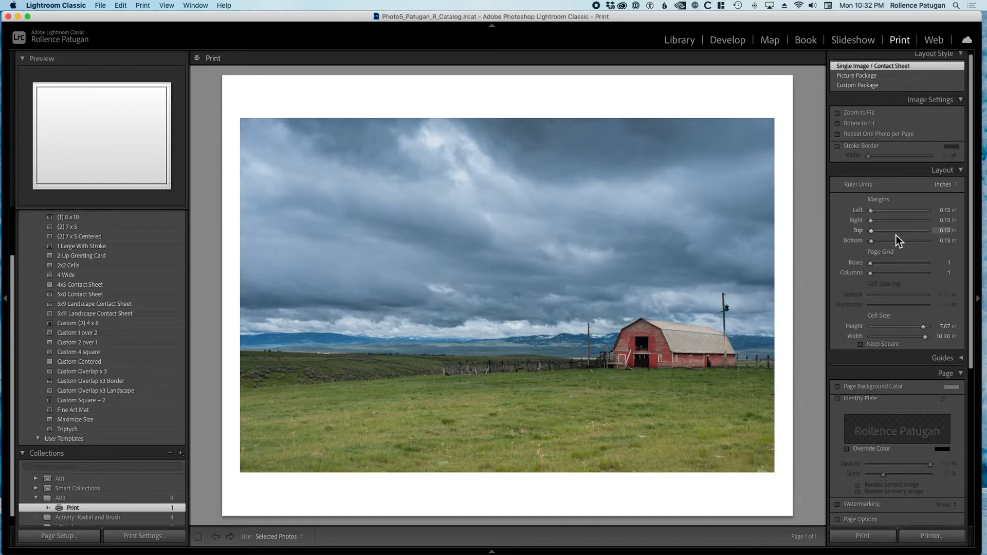
pyautogui.scroll(-3, 897, 210)
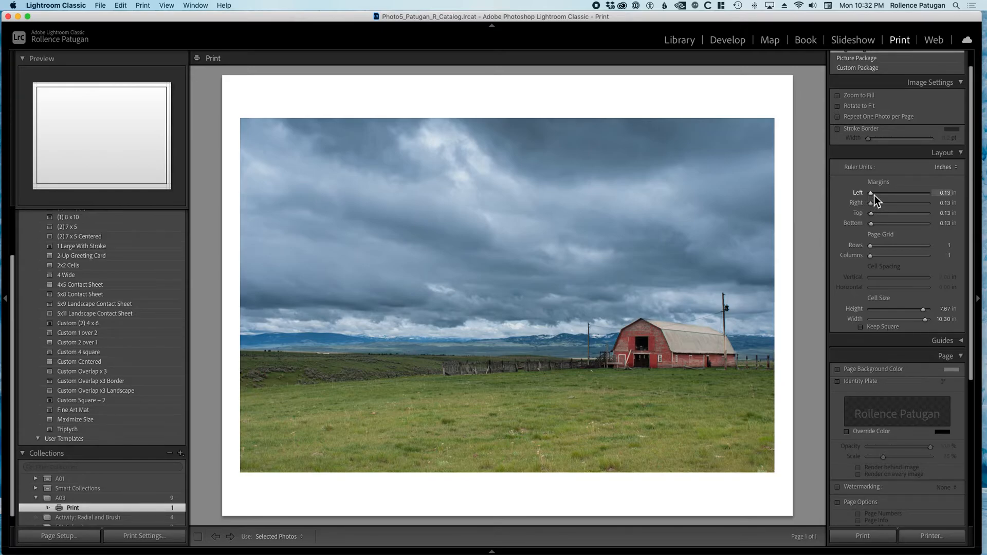
pyautogui.moveTo(874, 197)
pyautogui.mouseDown()
pyautogui.moveTo(856, 198)
pyautogui.moveTo(881, 193)
pyautogui.moveTo(870, 195)
pyautogui.moveTo(879, 215)
pyautogui.moveTo(855, 217)
pyautogui.moveTo(889, 226)
pyautogui.moveTo(870, 212)
pyautogui.mouseUp()
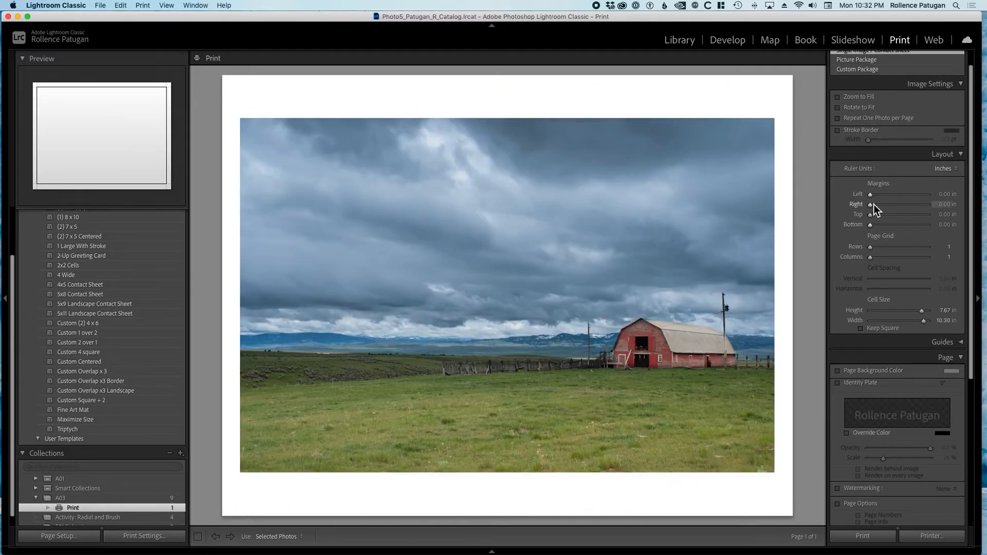
pyautogui.click(870, 226)
# Enlarge the print cell to the full page, 8.50 in high and 11.00 in wide.
pyautogui.scroll(-3, 908, 224)
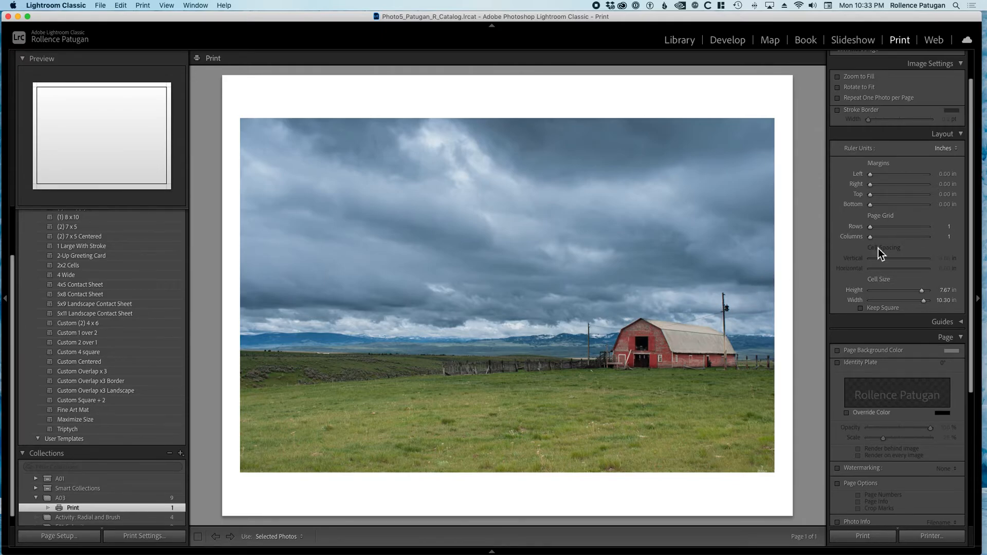
pyautogui.scroll(-2, 922, 247)
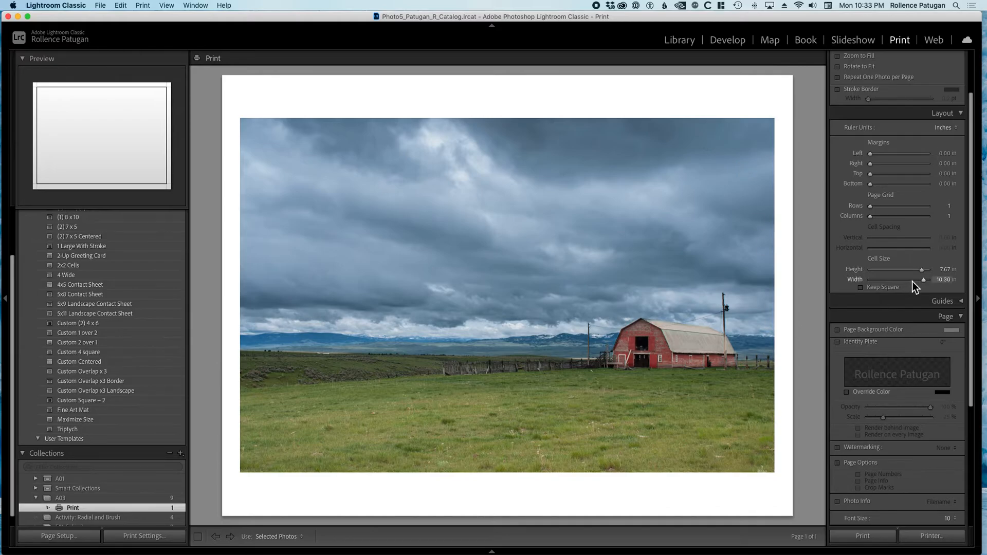
pyautogui.moveTo(922, 271)
pyautogui.mouseDown()
pyautogui.moveTo(895, 276)
pyautogui.moveTo(928, 275)
pyautogui.moveTo(917, 284)
pyautogui.moveTo(889, 285)
pyautogui.moveTo(939, 284)
pyautogui.moveTo(917, 271)
pyautogui.moveTo(931, 270)
pyautogui.moveTo(902, 273)
pyautogui.moveTo(938, 270)
pyautogui.mouseUp()
pyautogui.click(942, 282)
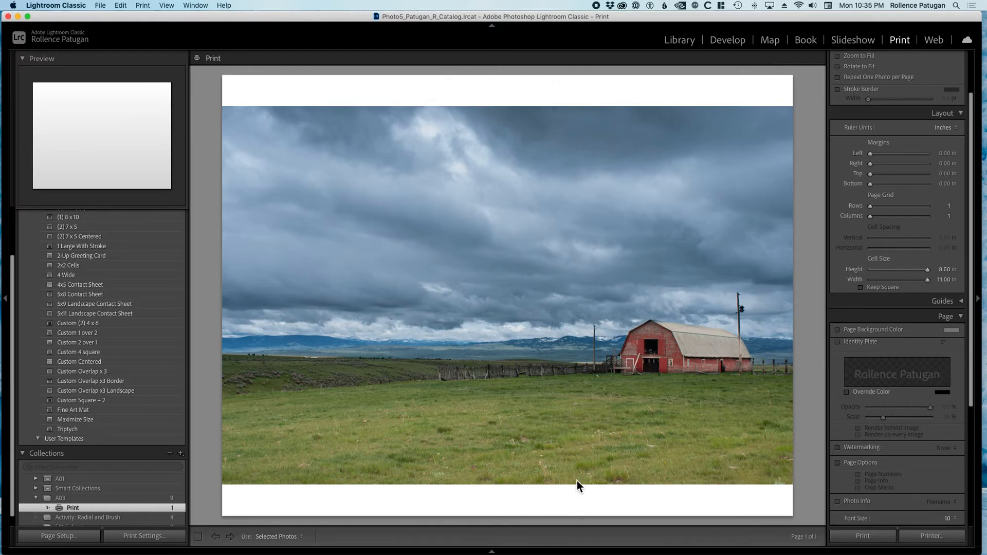
# Try Zoom to Fill on the barn photo, shift the image sideways within the cell, and turn the option off.
pyautogui.scroll(5, 901, 235)
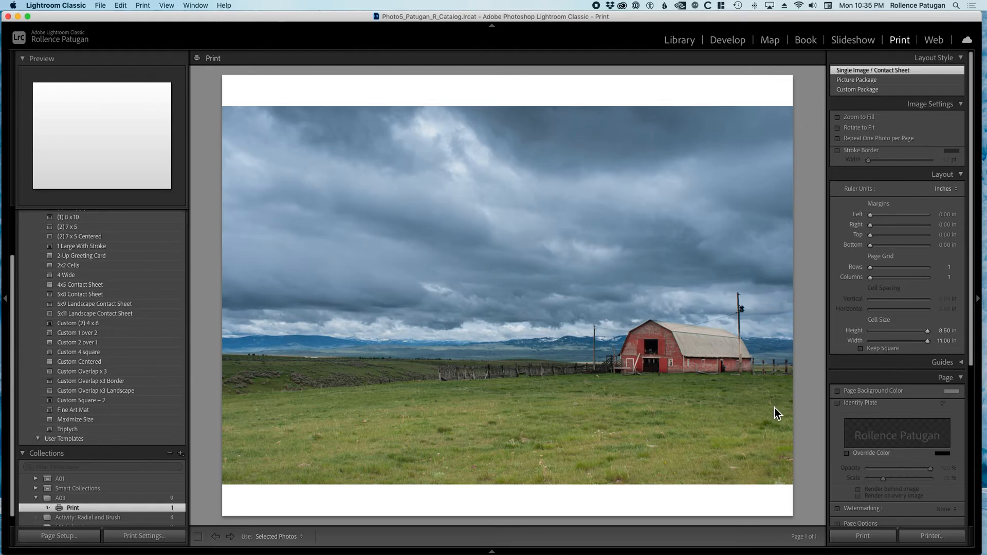
pyautogui.click(841, 121)
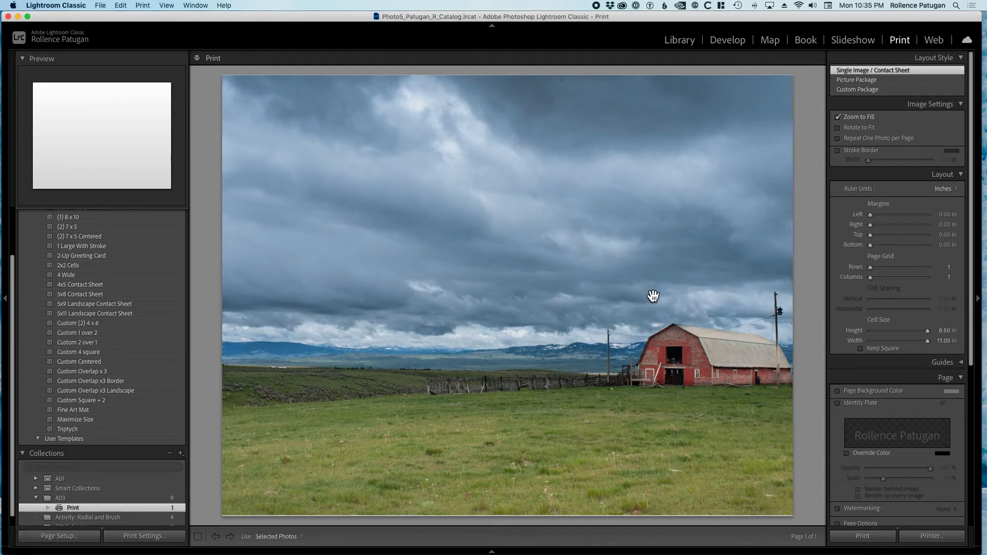
pyautogui.moveTo(596, 311); pyautogui.dragTo(577, 315)
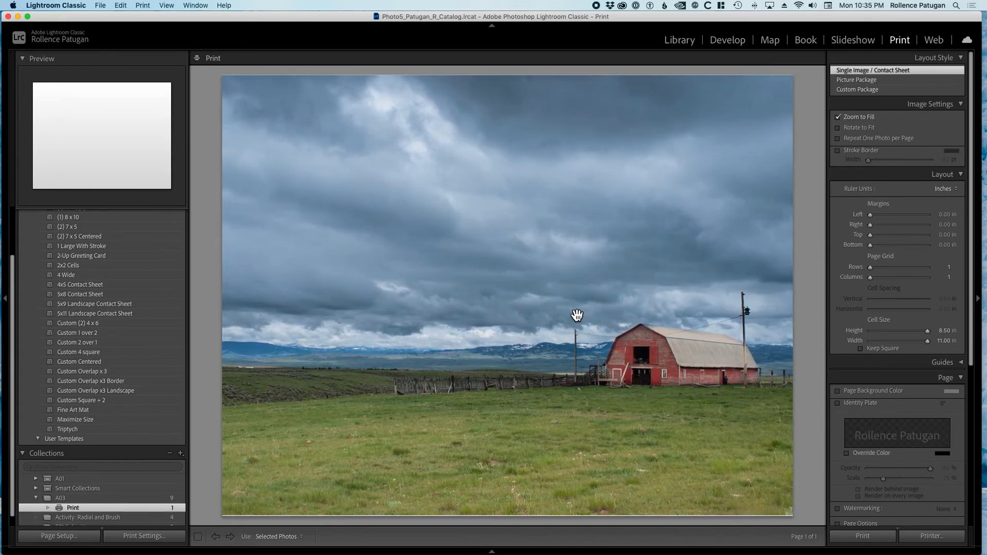
pyautogui.moveTo(577, 315)
pyautogui.mouseDown()
pyautogui.moveTo(489, 315)
pyautogui.moveTo(672, 315)
pyautogui.moveTo(542, 319)
pyautogui.moveTo(641, 319)
pyautogui.moveTo(549, 320)
pyautogui.moveTo(607, 312)
pyautogui.moveTo(563, 313)
pyautogui.moveTo(602, 309)
pyautogui.moveTo(573, 312)
pyautogui.mouseUp()
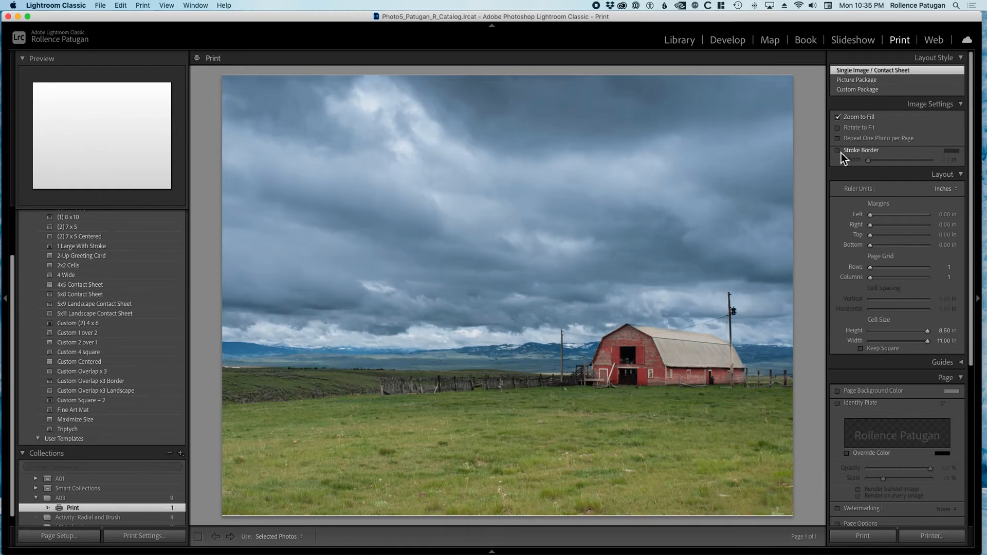
pyautogui.click(838, 117)
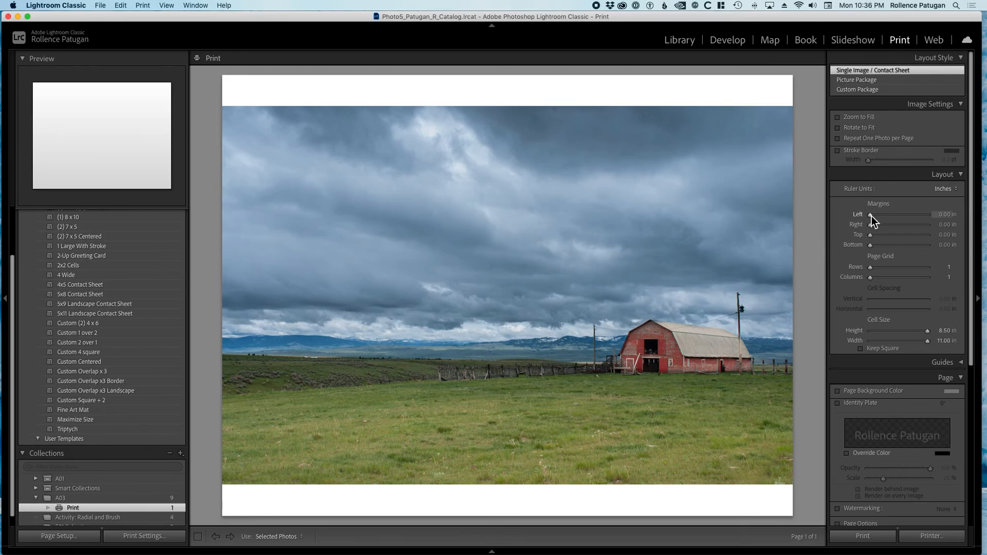
# Set the left layout margin to 0.15 in.
pyautogui.moveTo(871, 216); pyautogui.dragTo(874, 216)
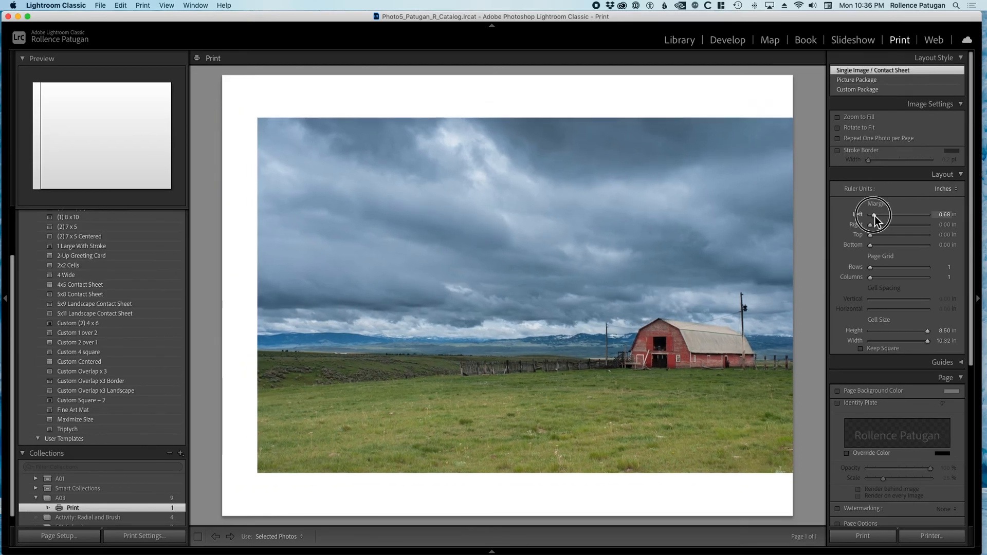
pyautogui.click(945, 214)
pyautogui.press('BackSpace')
pyautogui.write('.15')
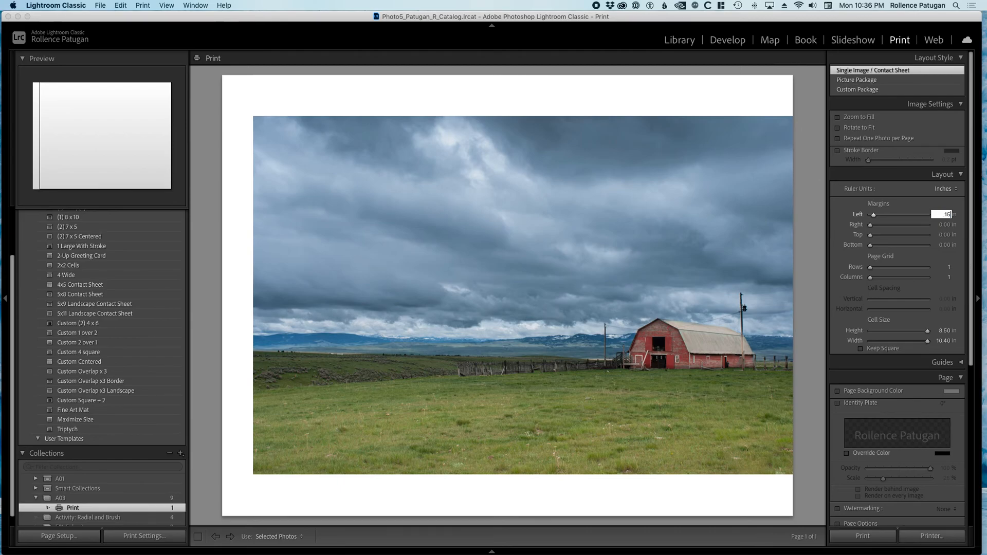
pyautogui.press('Tab')
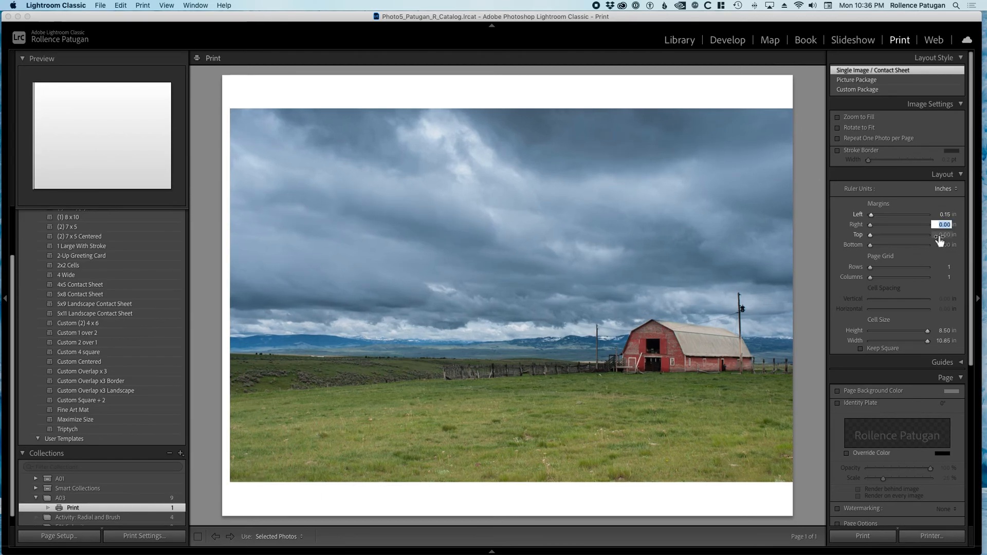
# Set the left and right layout margins to 0.25 in each.
pyautogui.hotkey('shift', 'Tab')
pyautogui.write('.25')
pyautogui.press('Tab')
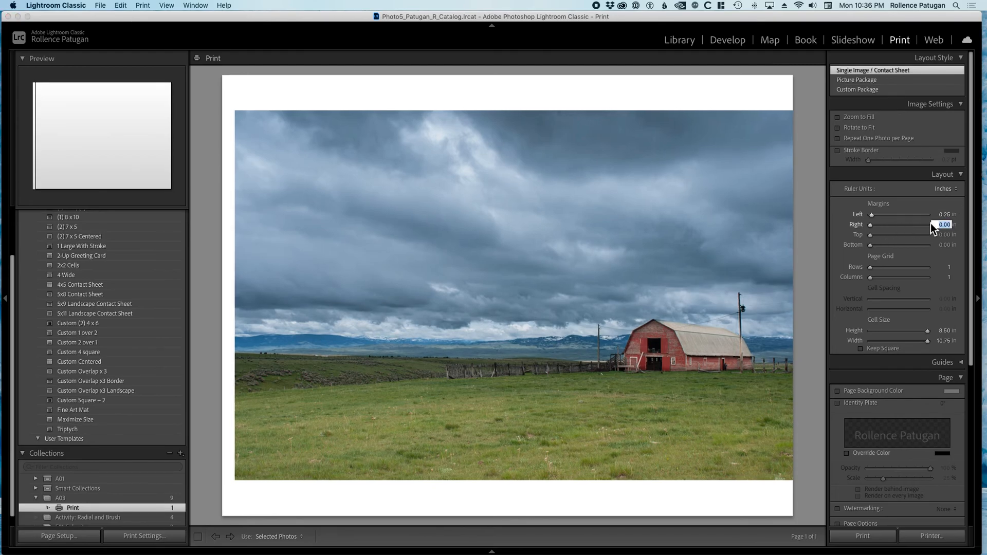
pyautogui.write('.25')
pyautogui.press('Tab')
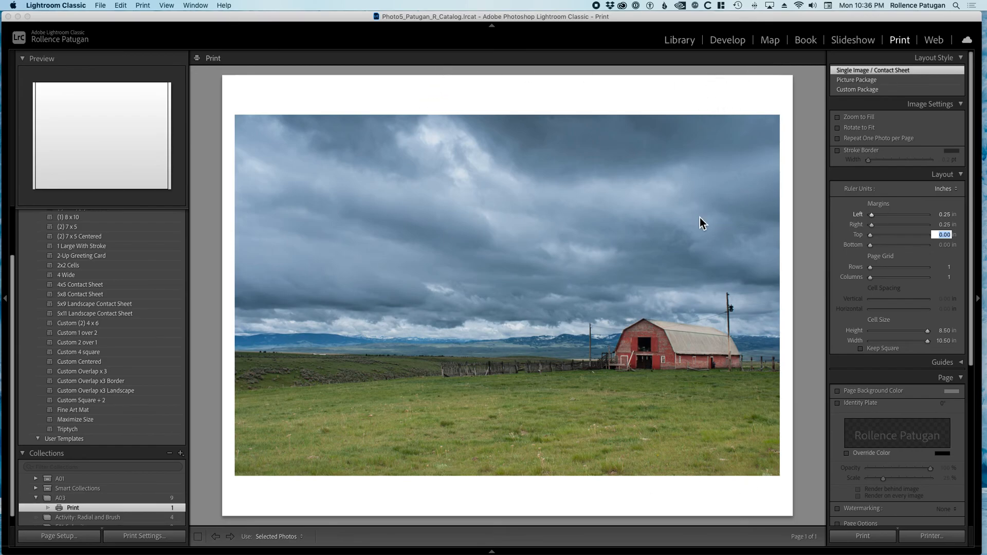
# Look through the layout, page and print job settings.
pyautogui.scroll(-3, 881, 291)
pyautogui.scroll(-5, 881, 291)
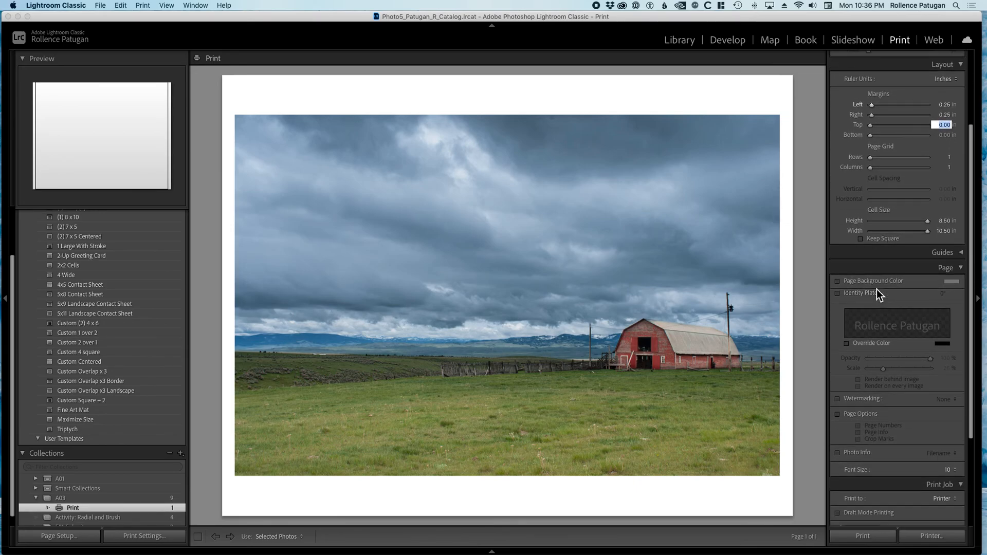
pyautogui.scroll(4, 876, 288)
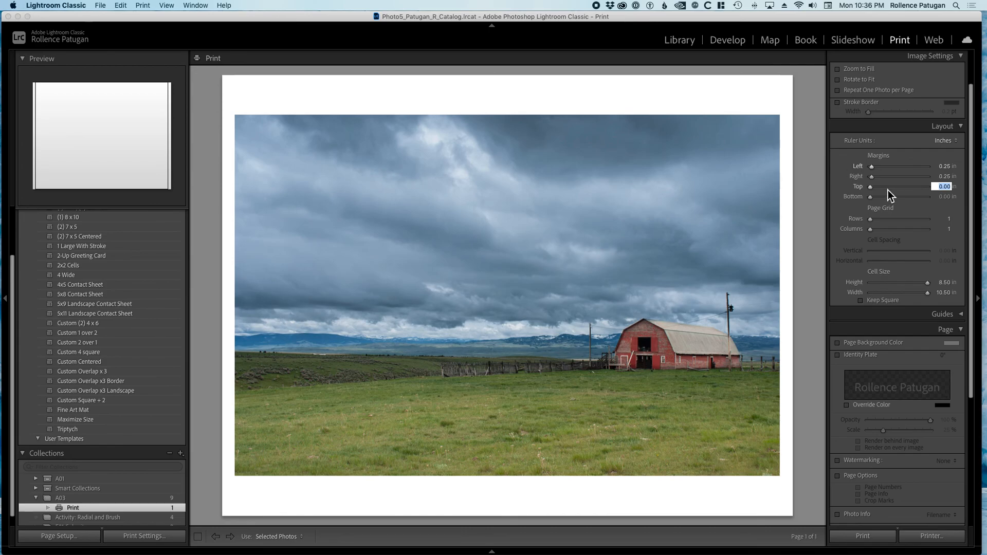
pyautogui.scroll(-1, 887, 190)
pyautogui.scroll(-2, 887, 190)
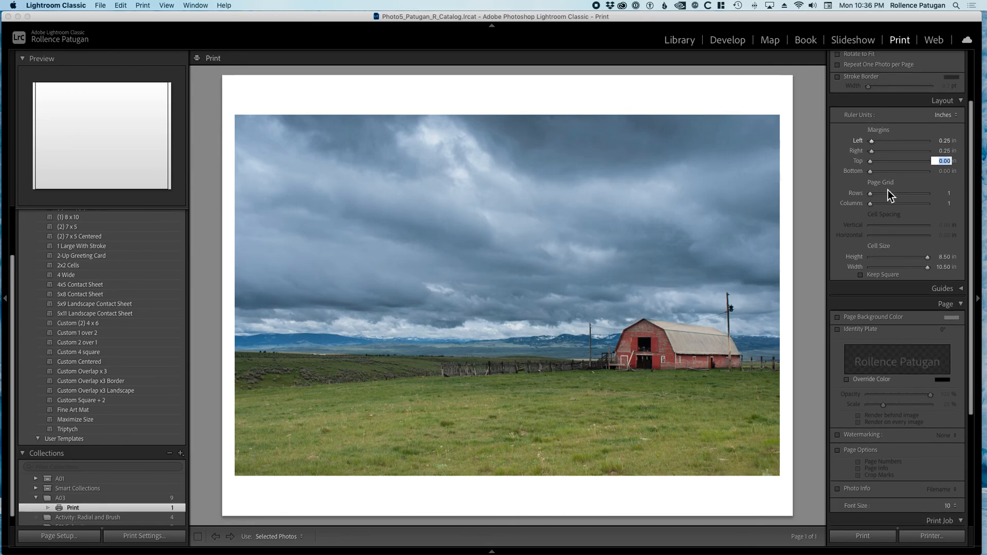
pyautogui.scroll(-8, 887, 190)
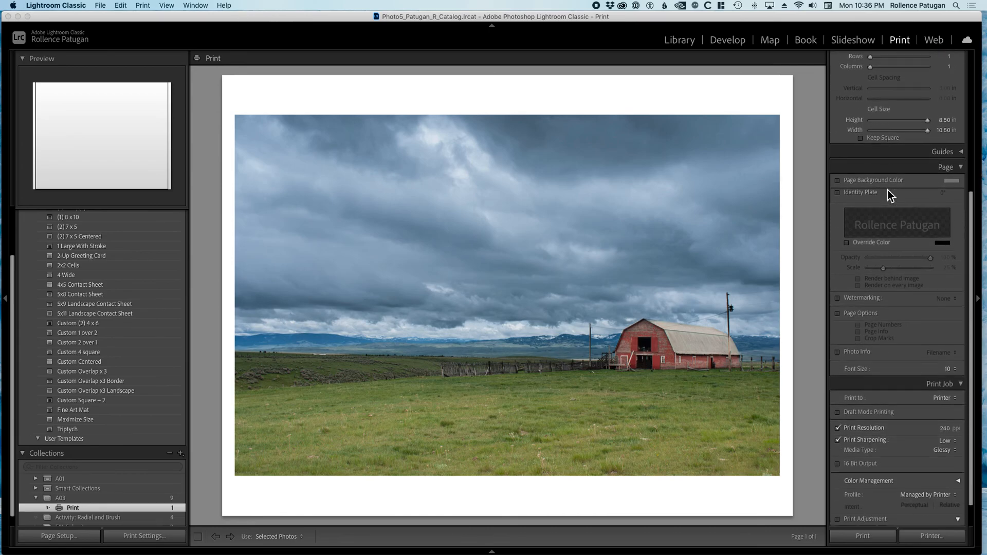